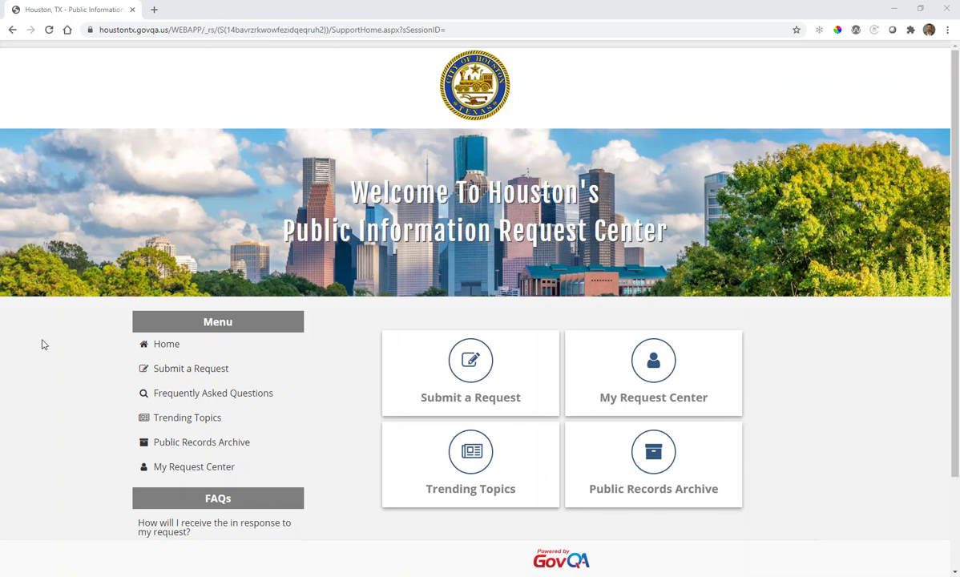
# Start a new request from Submit a Request and review the six public records types
pyautogui.click(412, 386)
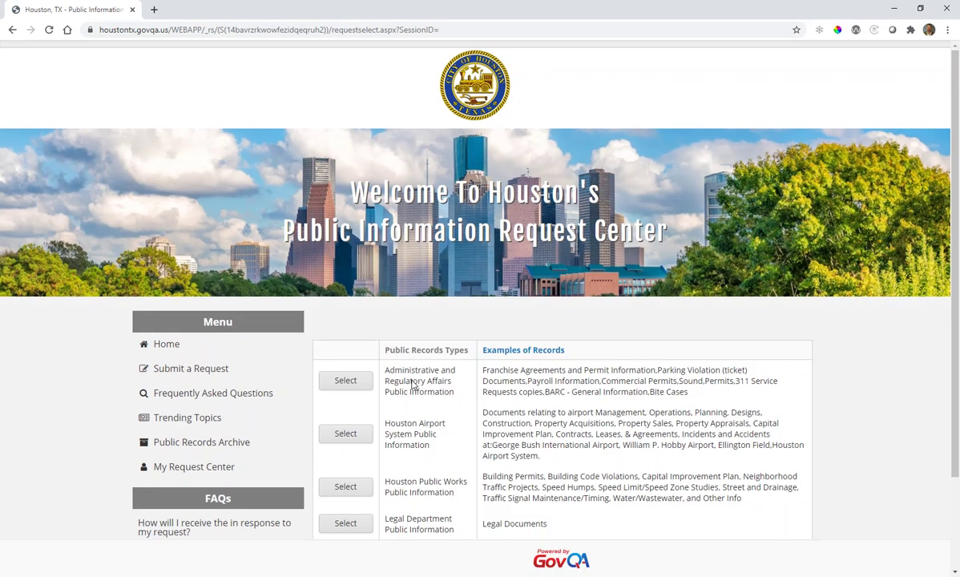
pyautogui.scroll(-2, 403, 395)
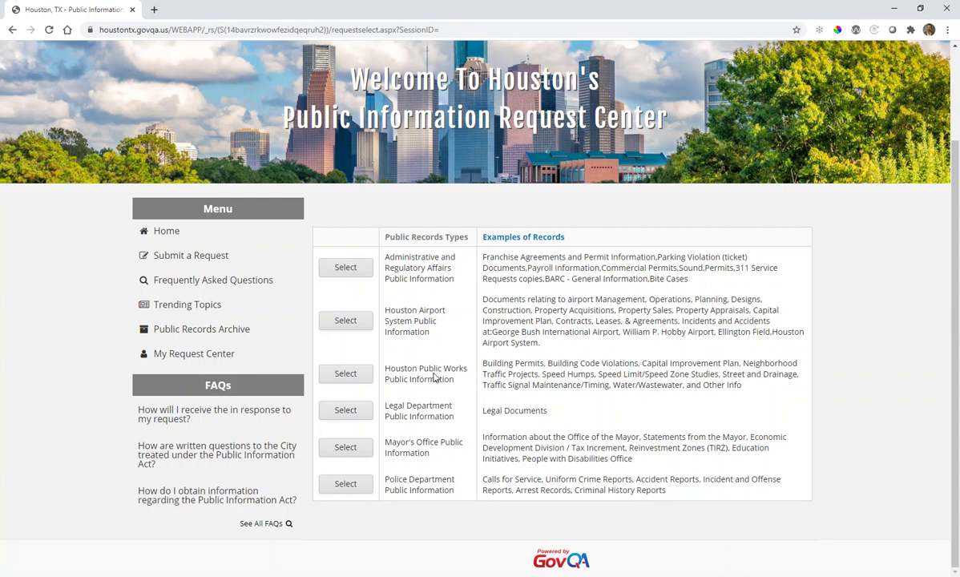
# Pick Houston Public Works Public Information as the records type, then choose Create Account at login
pyautogui.click(350, 375)
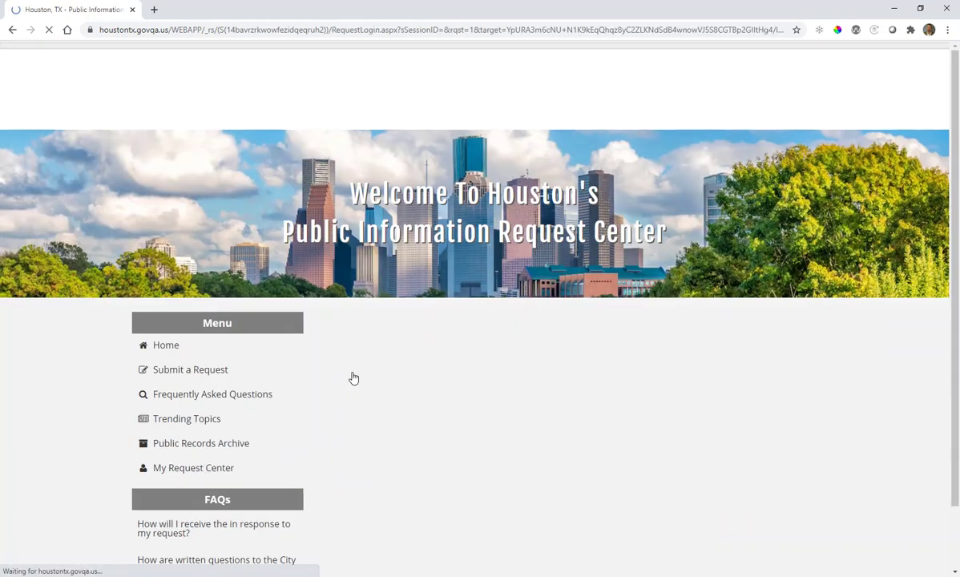
pyautogui.scroll(-3, 391, 374)
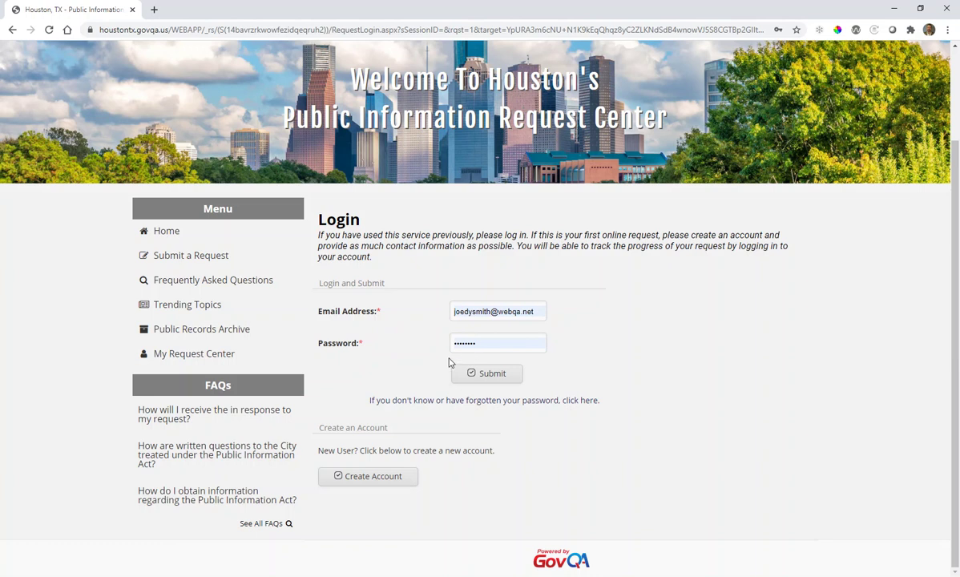
pyautogui.click(371, 478)
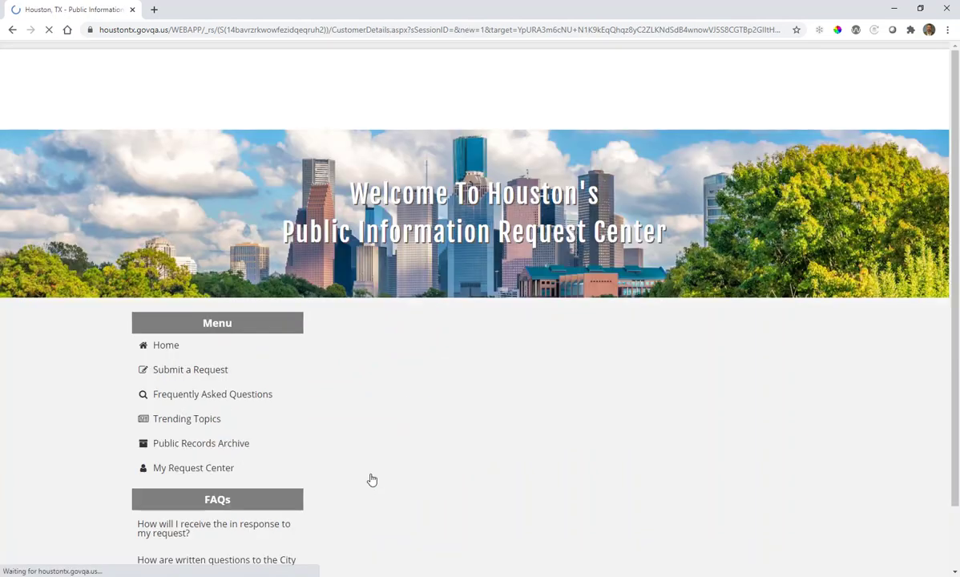
# Scroll through the My Information form and select the prefilled e-mail address
pyautogui.scroll(-1, 377, 473)
pyautogui.scroll(-3, 383, 467)
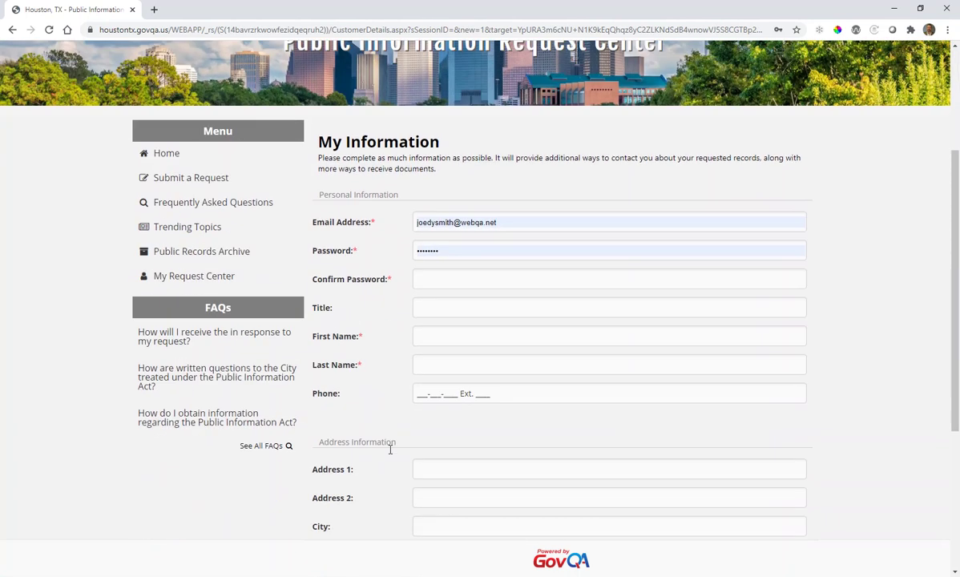
pyautogui.scroll(-1, 397, 368)
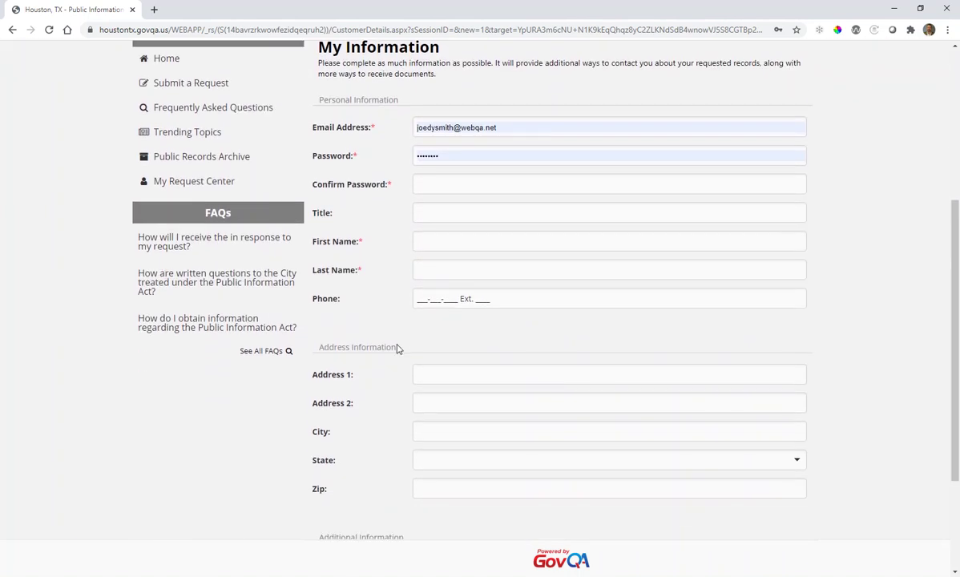
pyautogui.scroll(-1, 397, 348)
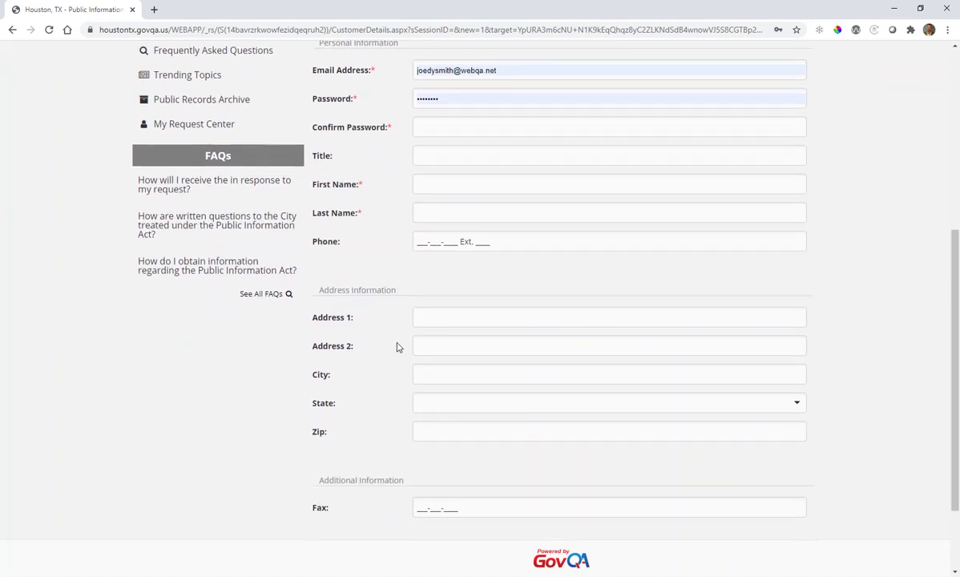
pyautogui.scroll(-1, 396, 346)
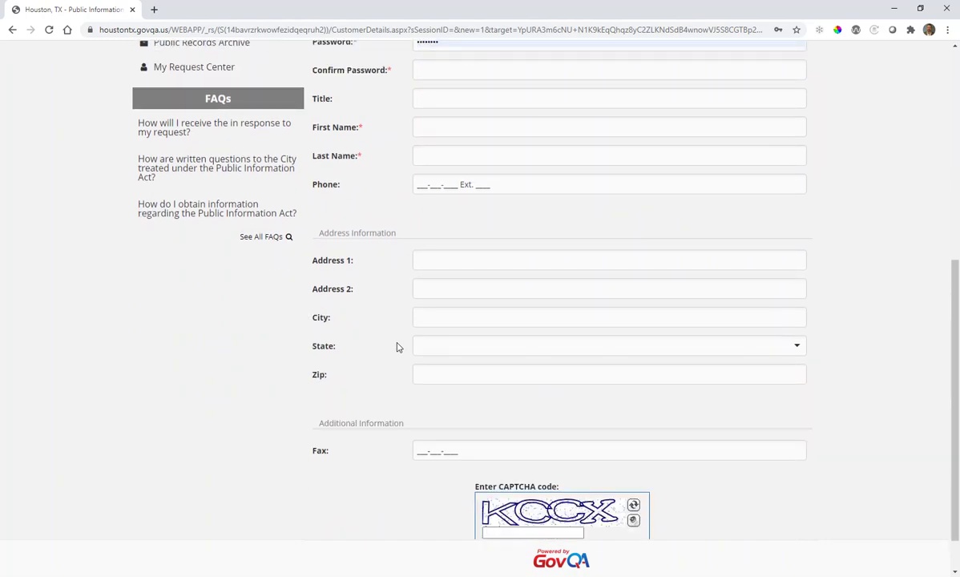
pyautogui.scroll(1, 397, 346)
pyautogui.scroll(1, 397, 346)
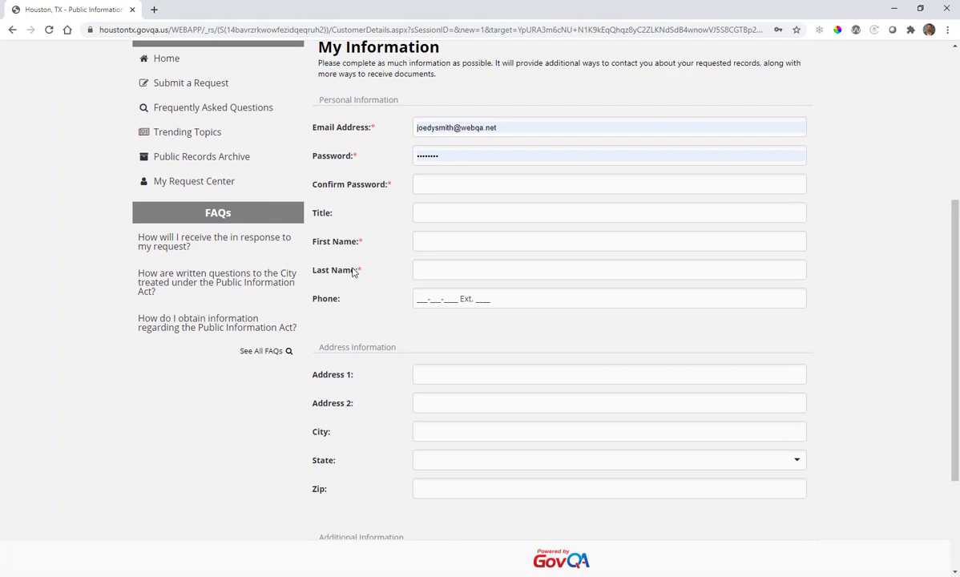
pyautogui.moveTo(507, 124); pyautogui.dragTo(413, 125)
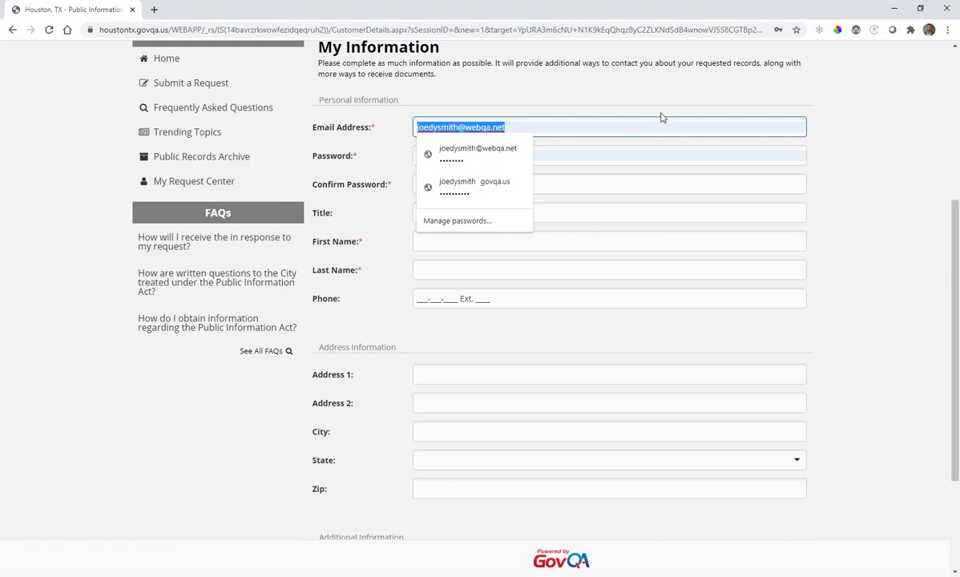
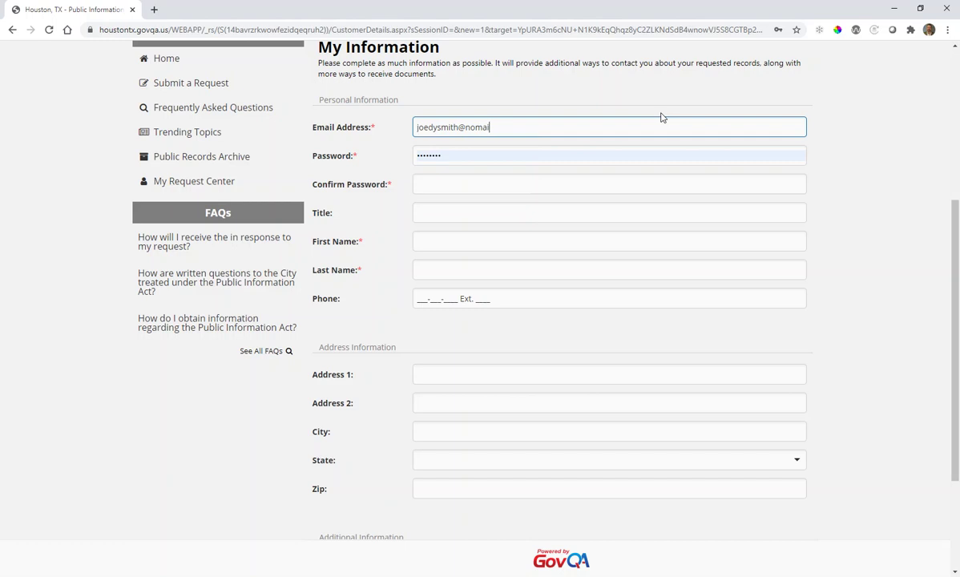
# Replace the e-mail with the new account's address and enter the account password
pyautogui.press('Tab')
pyautogui.write('*******')
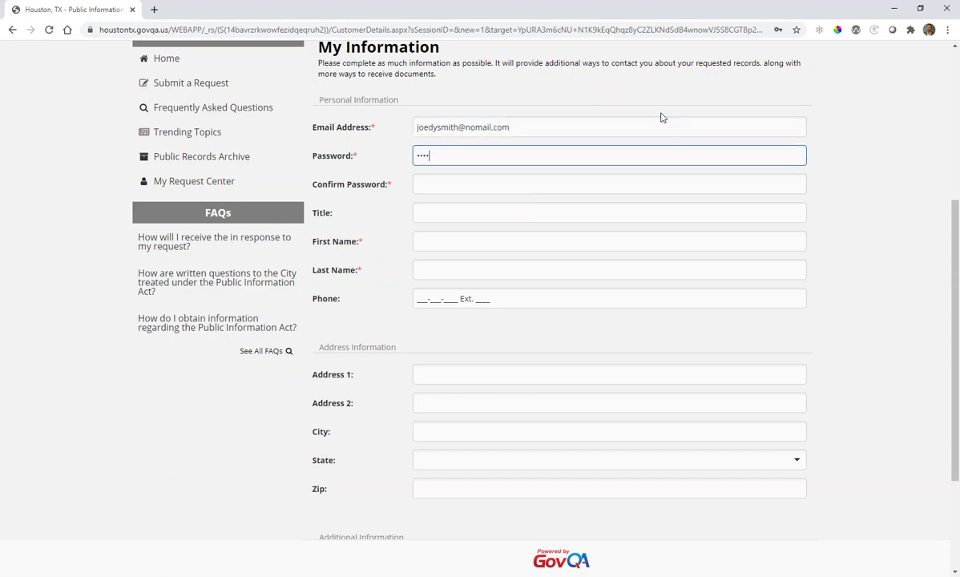
pyautogui.write('*')
pyautogui.press('Tab')
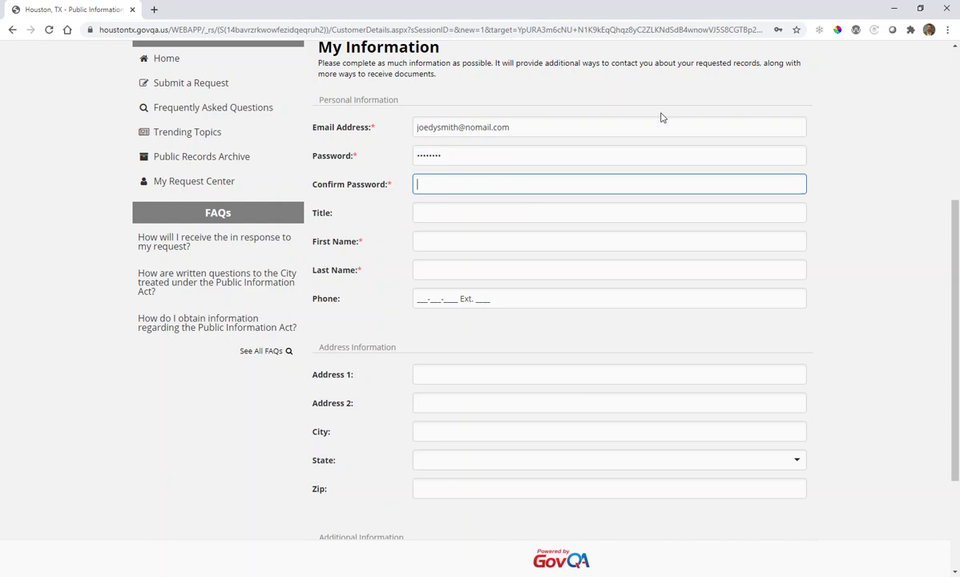
pyautogui.write('********')
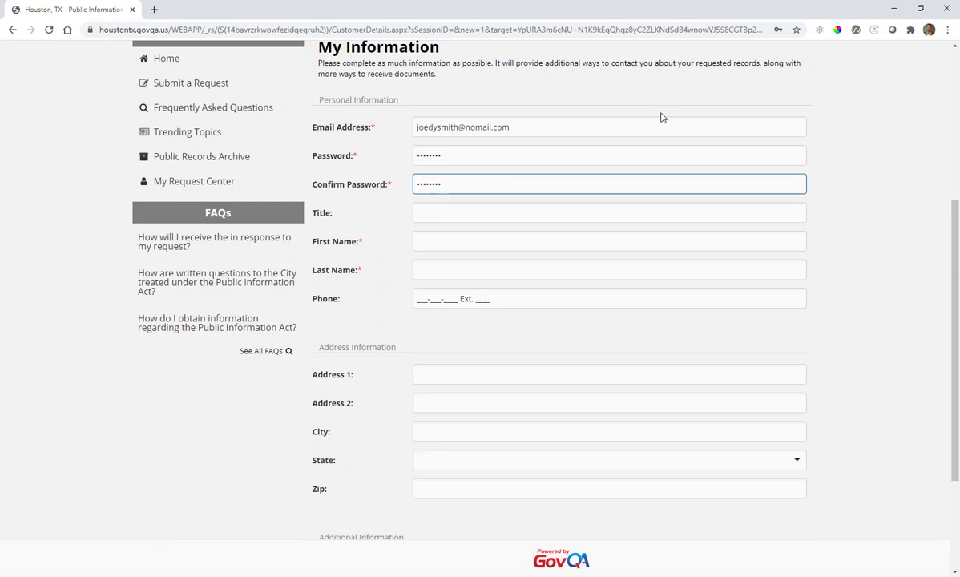
# Fill in the user's first name and last name fields
pyautogui.click(440, 238)
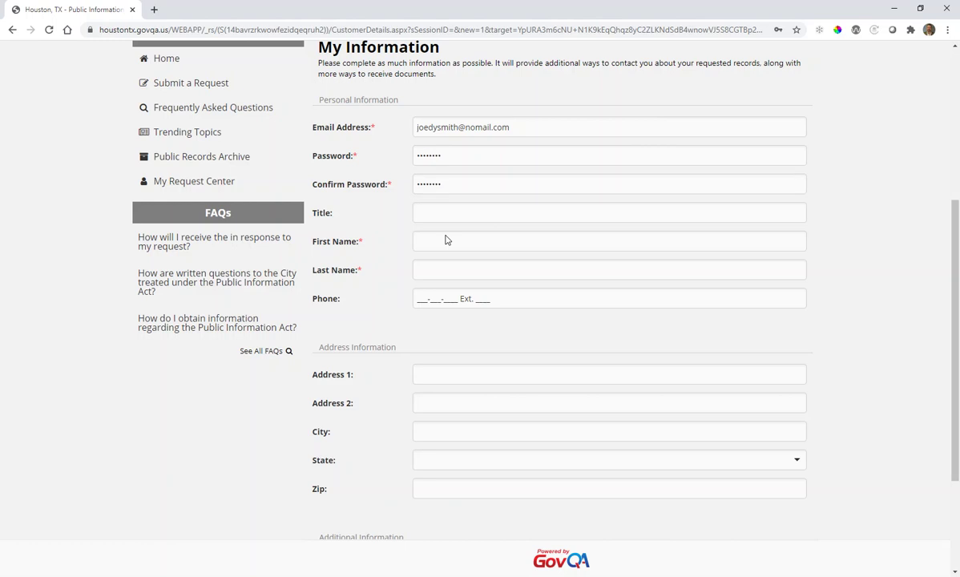
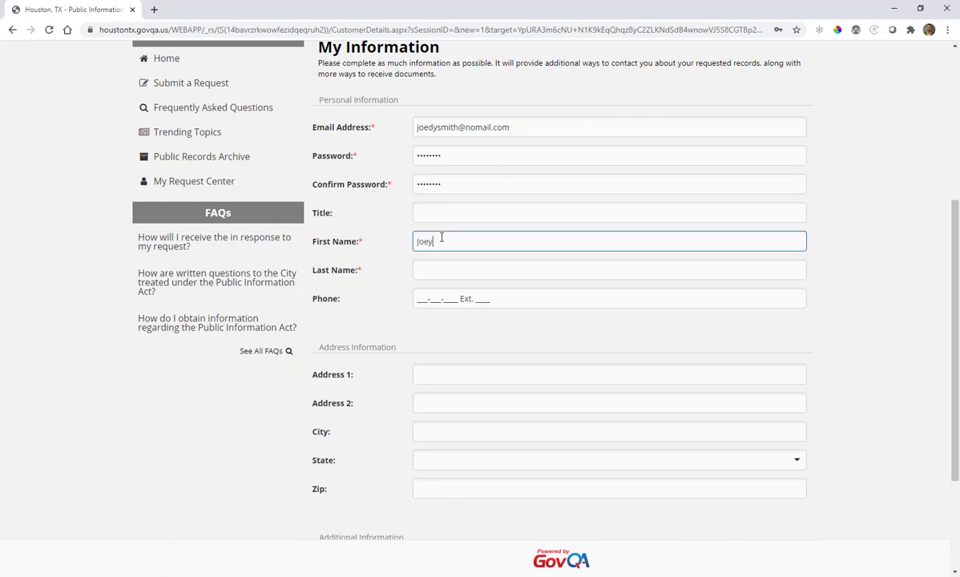
pyautogui.press('Tab')
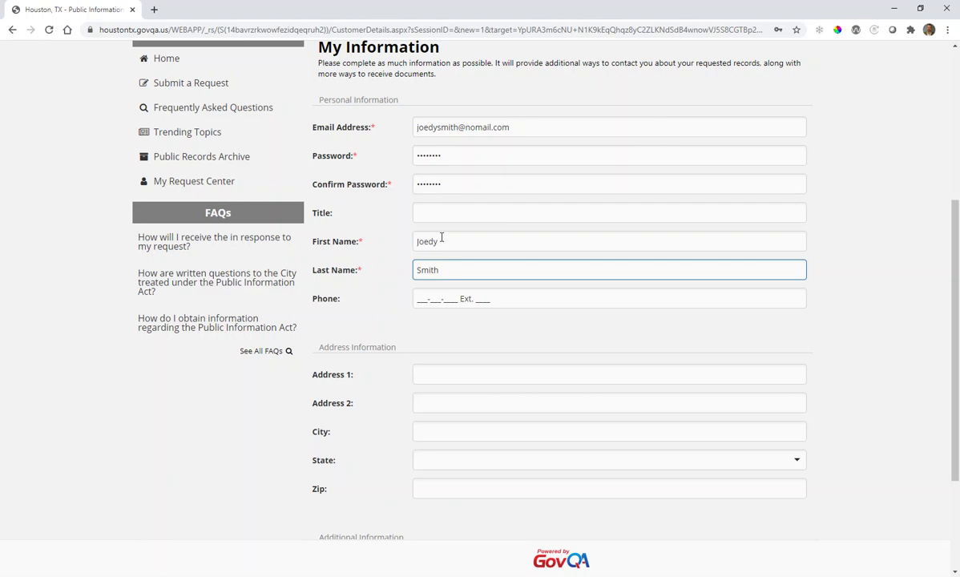
# Enter the CAPTCHA verification code and submit the new account registration
pyautogui.scroll(-3, 368, 280)
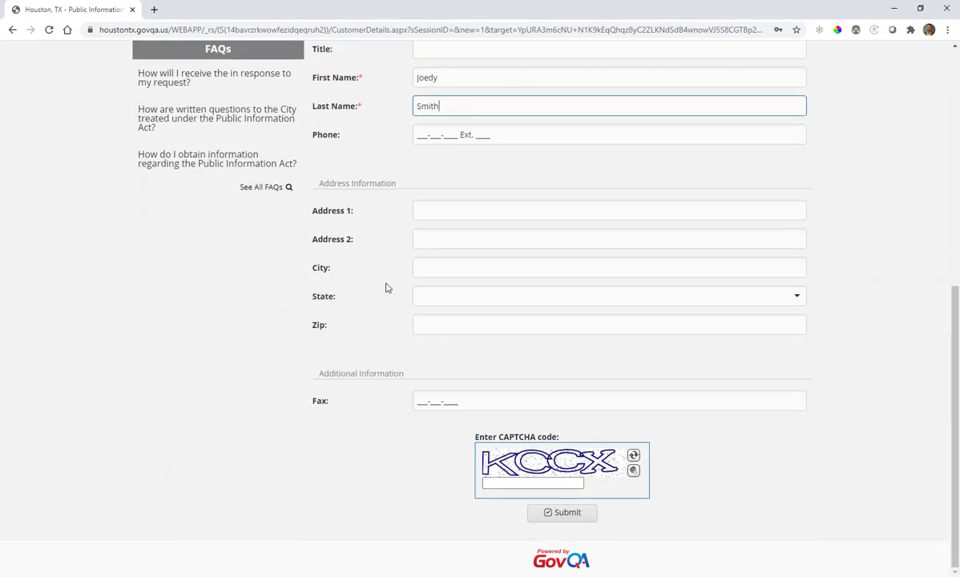
pyautogui.click(496, 484)
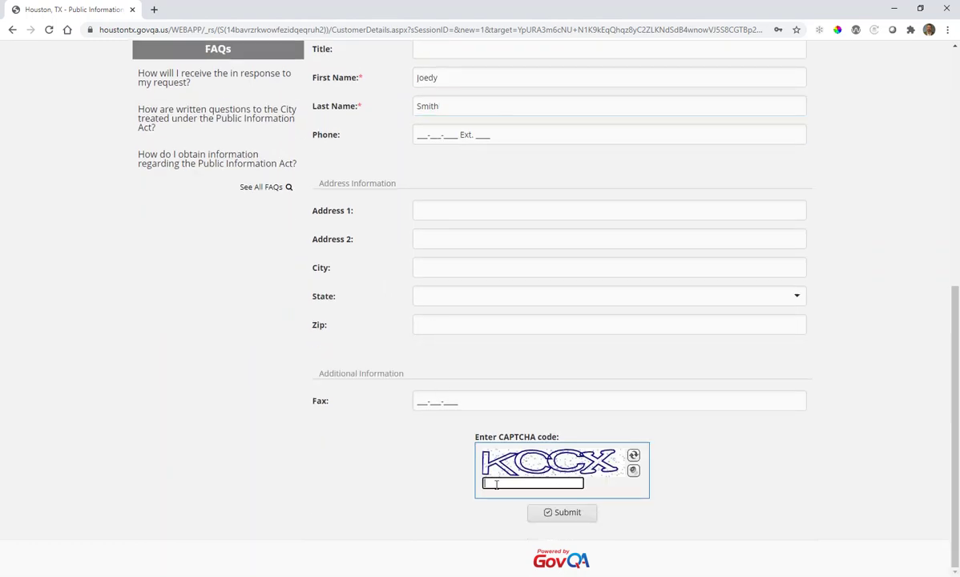
pyautogui.write('kccx')
pyautogui.click(564, 517)
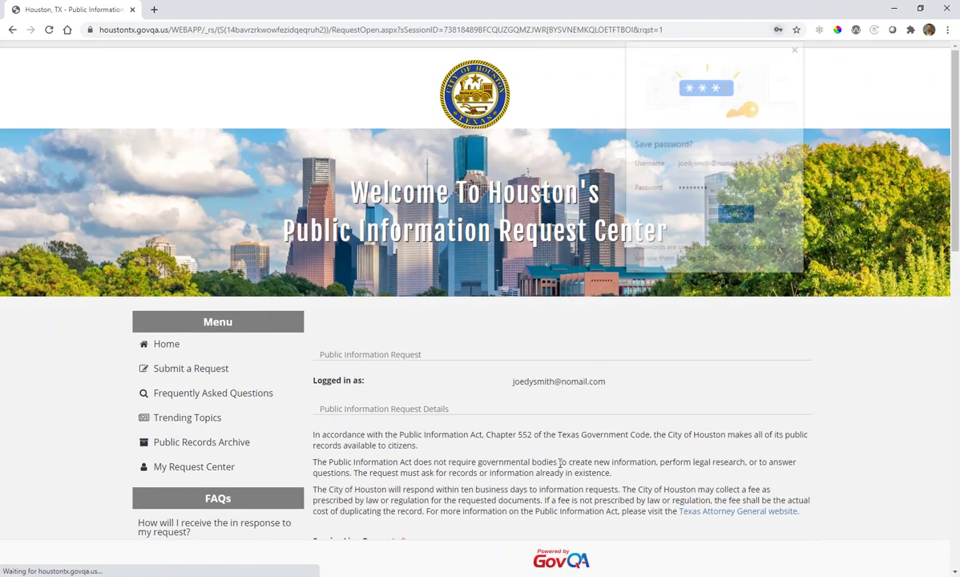
# Decline Chrome's save-password offer and scroll down the Public Information Request form
pyautogui.click(781, 217)
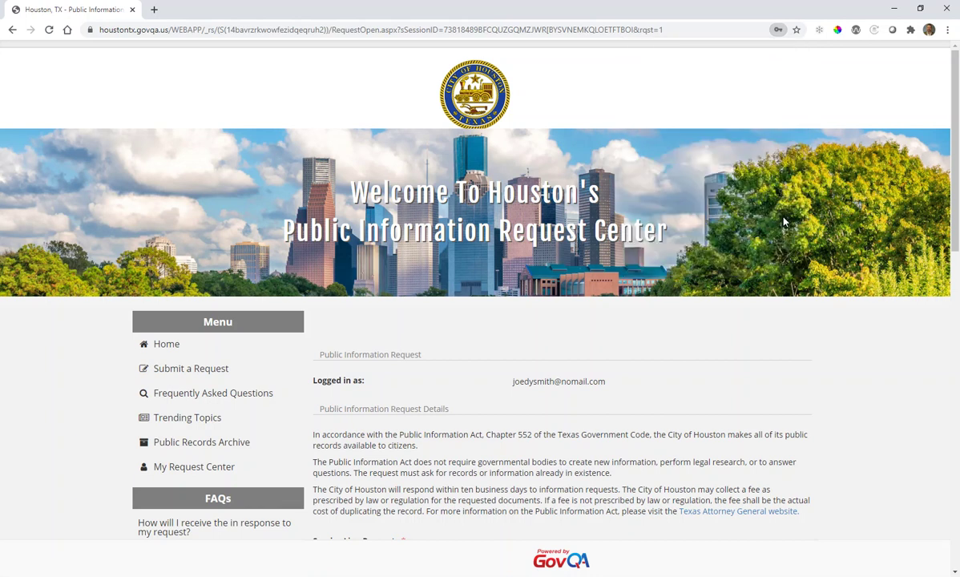
pyautogui.scroll(-2, 656, 385)
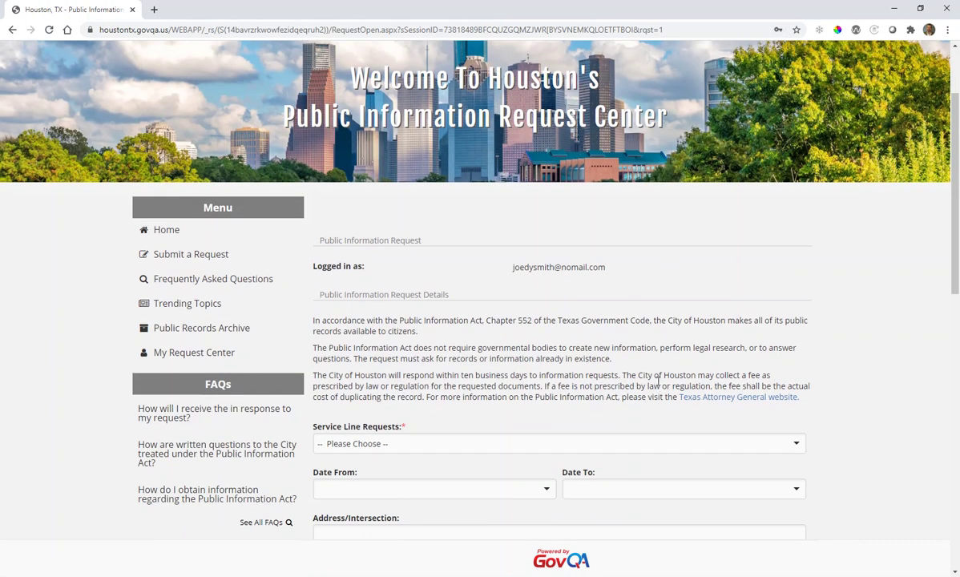
pyautogui.scroll(-2, 658, 381)
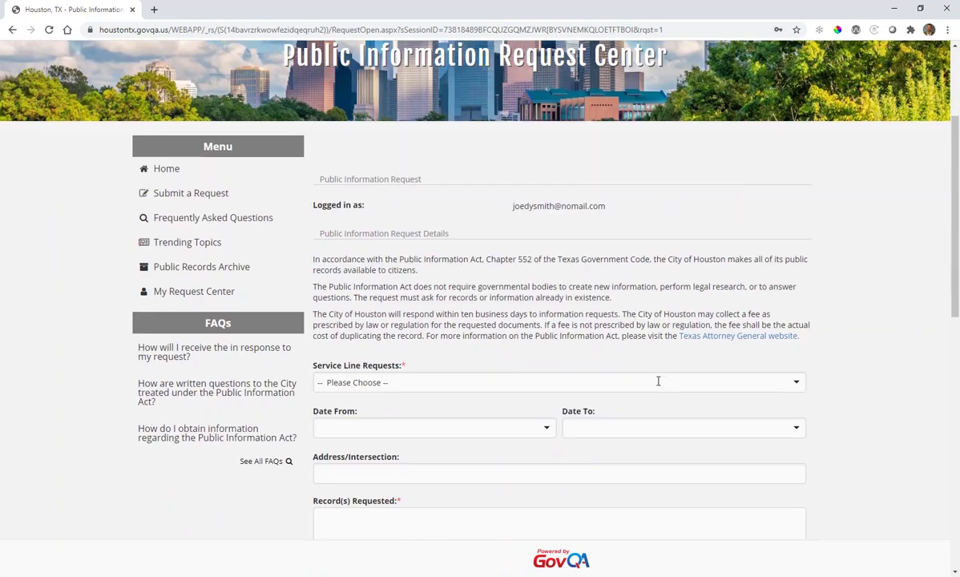
pyautogui.scroll(-2, 658, 385)
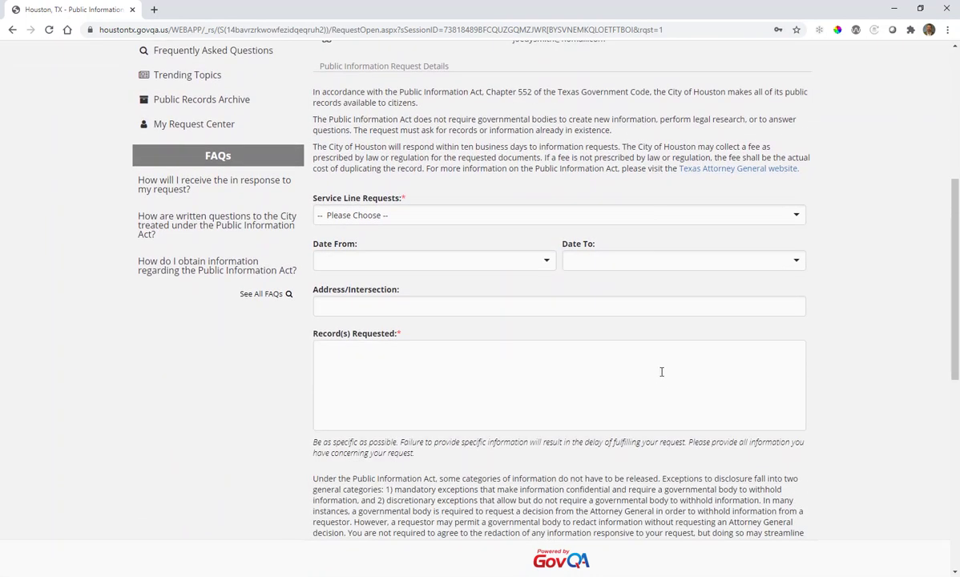
# Choose Financial Management Services from the Service Line Requests dropdown
pyautogui.click(797, 217)
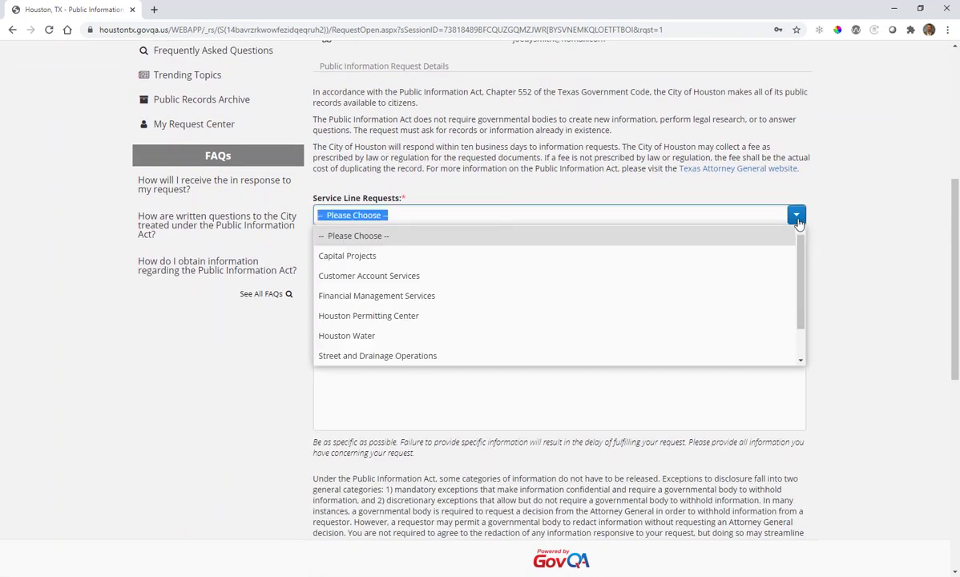
pyautogui.moveTo(800, 268); pyautogui.dragTo(801, 294)
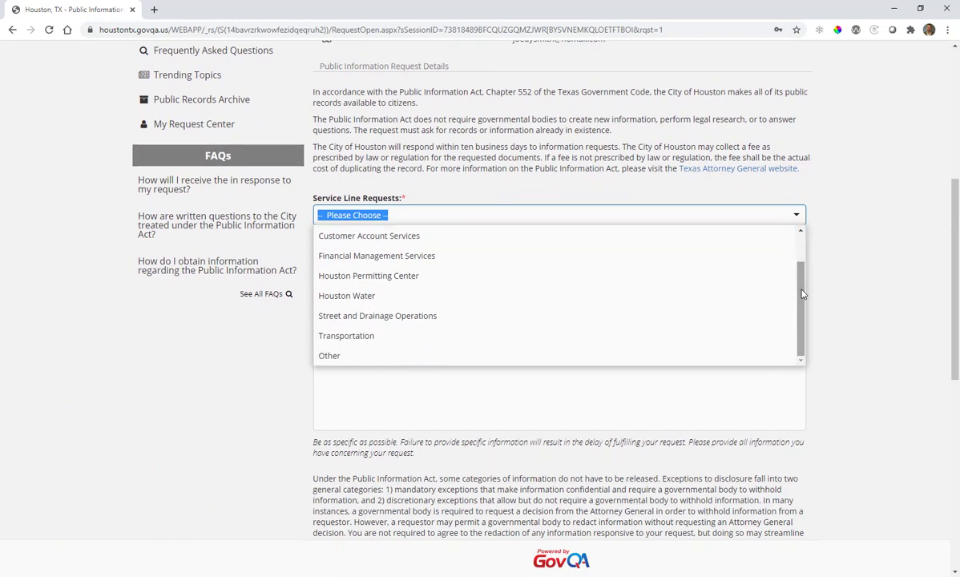
pyautogui.click(433, 257)
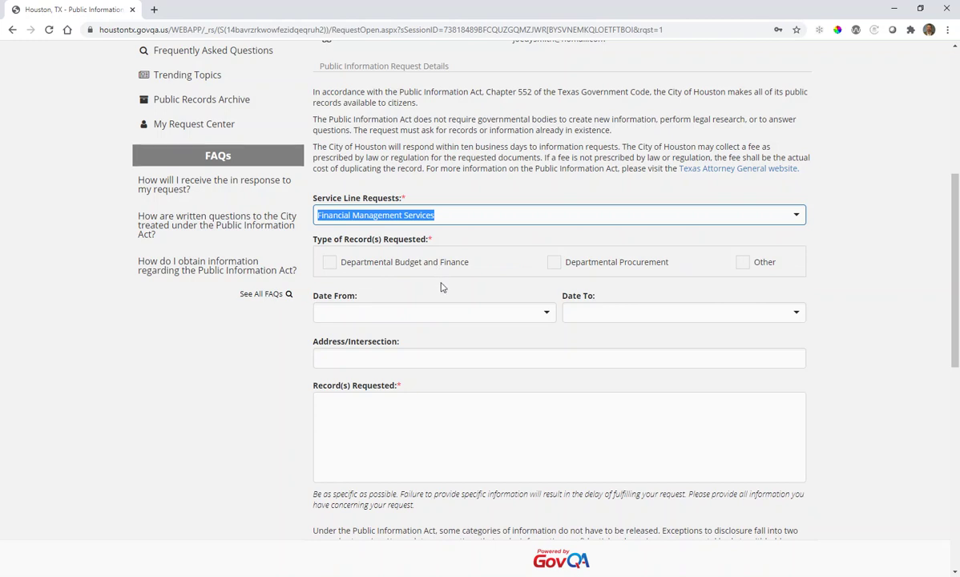
pyautogui.scroll(-3, 439, 287)
pyautogui.scroll(-4, 440, 287)
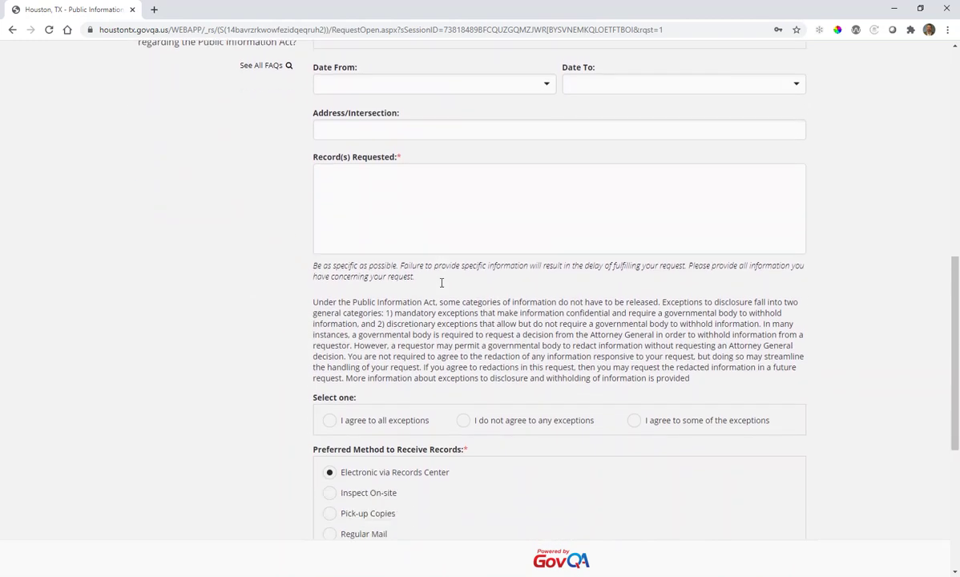
pyautogui.scroll(-3, 440, 287)
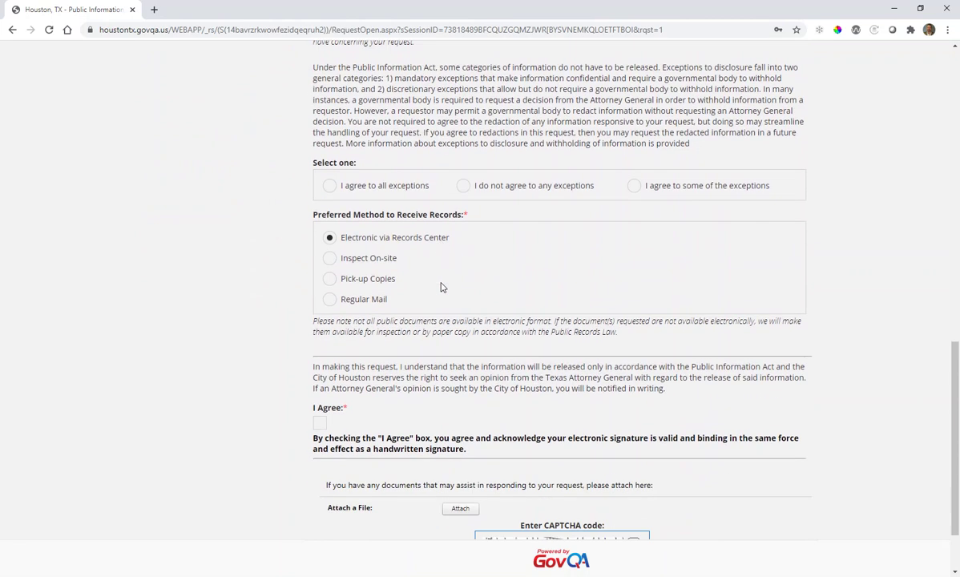